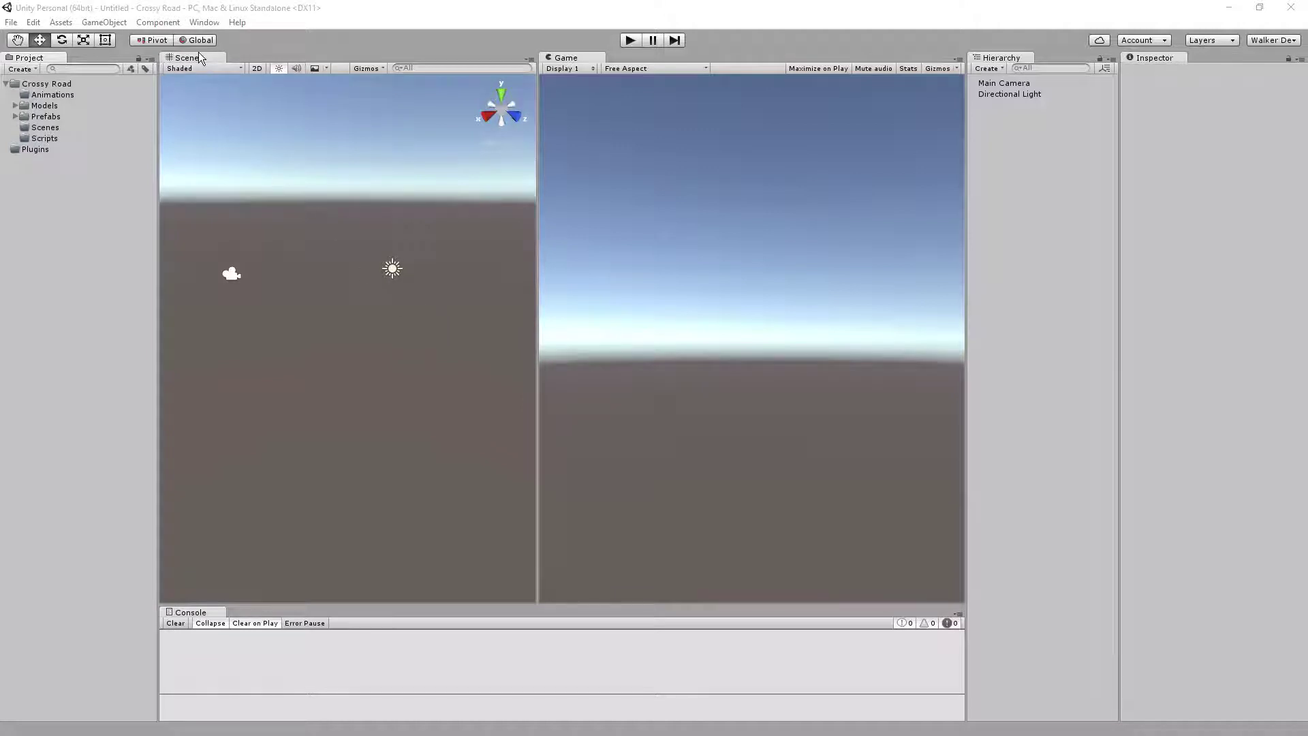
- Open the Window menu in Unity's menu bar
click(205, 22)
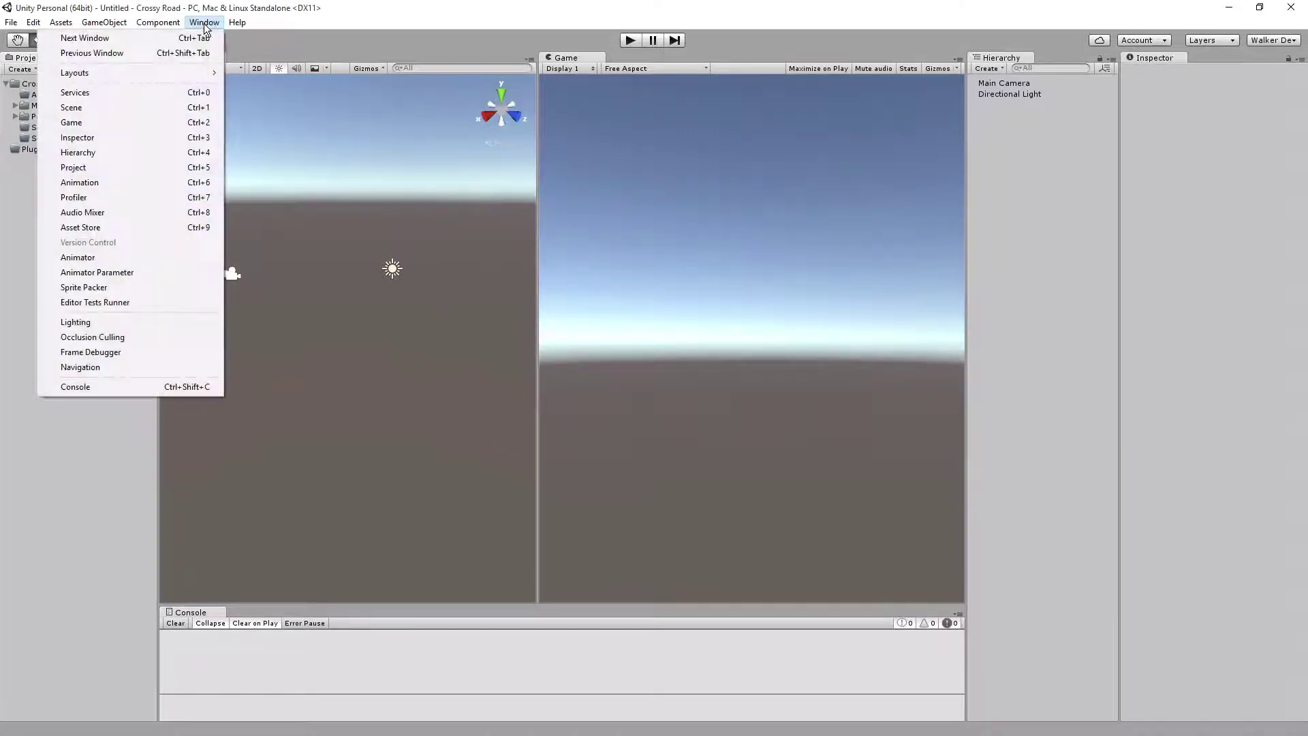
- Open the Asset Store window and search it for 'LeanTween'
click(89, 233)
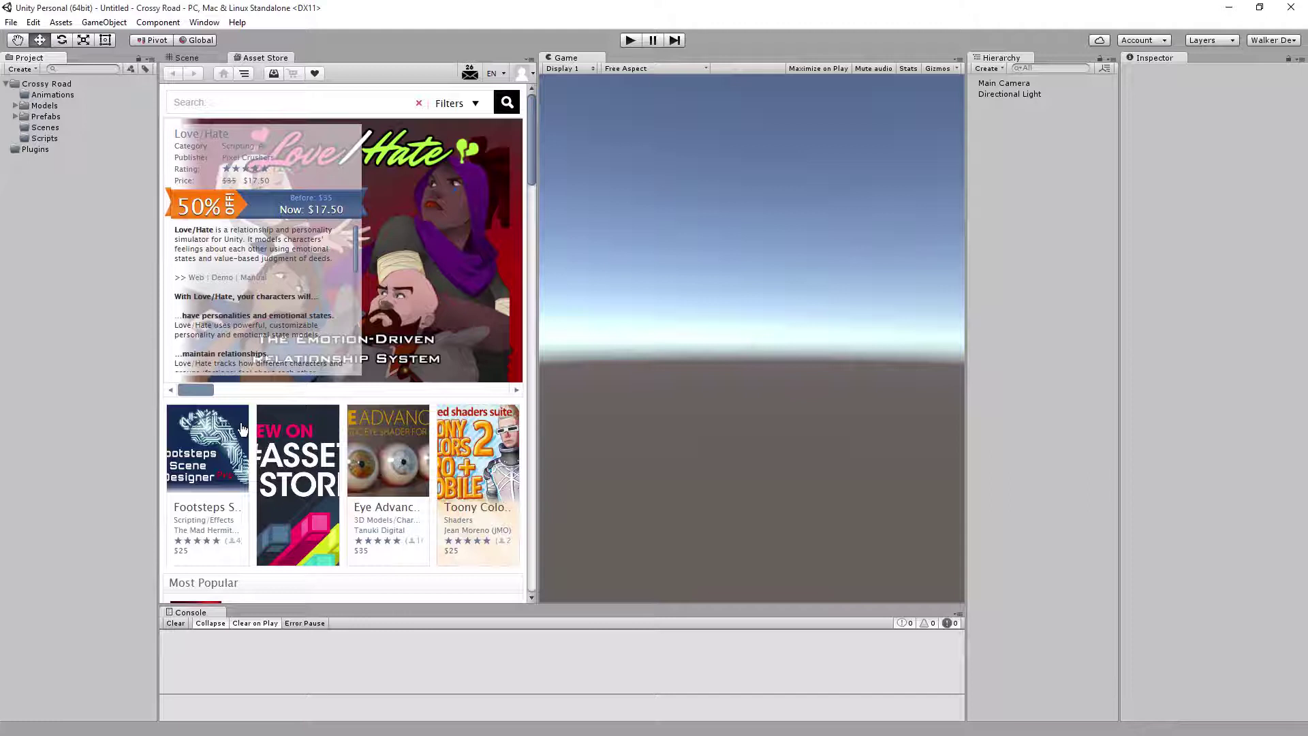
click(208, 104)
text(LeanTween)
key(Return)
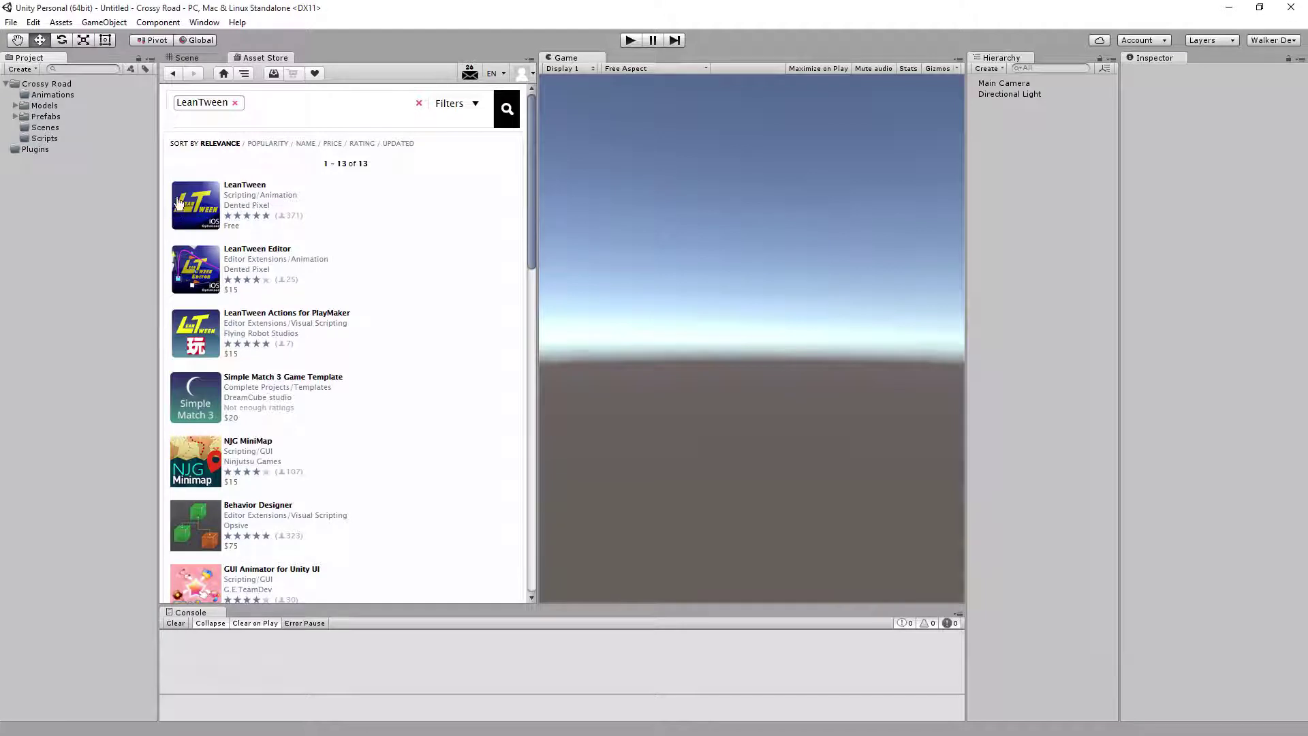
- Open the free LeanTween package's page from the search results
click(245, 186)
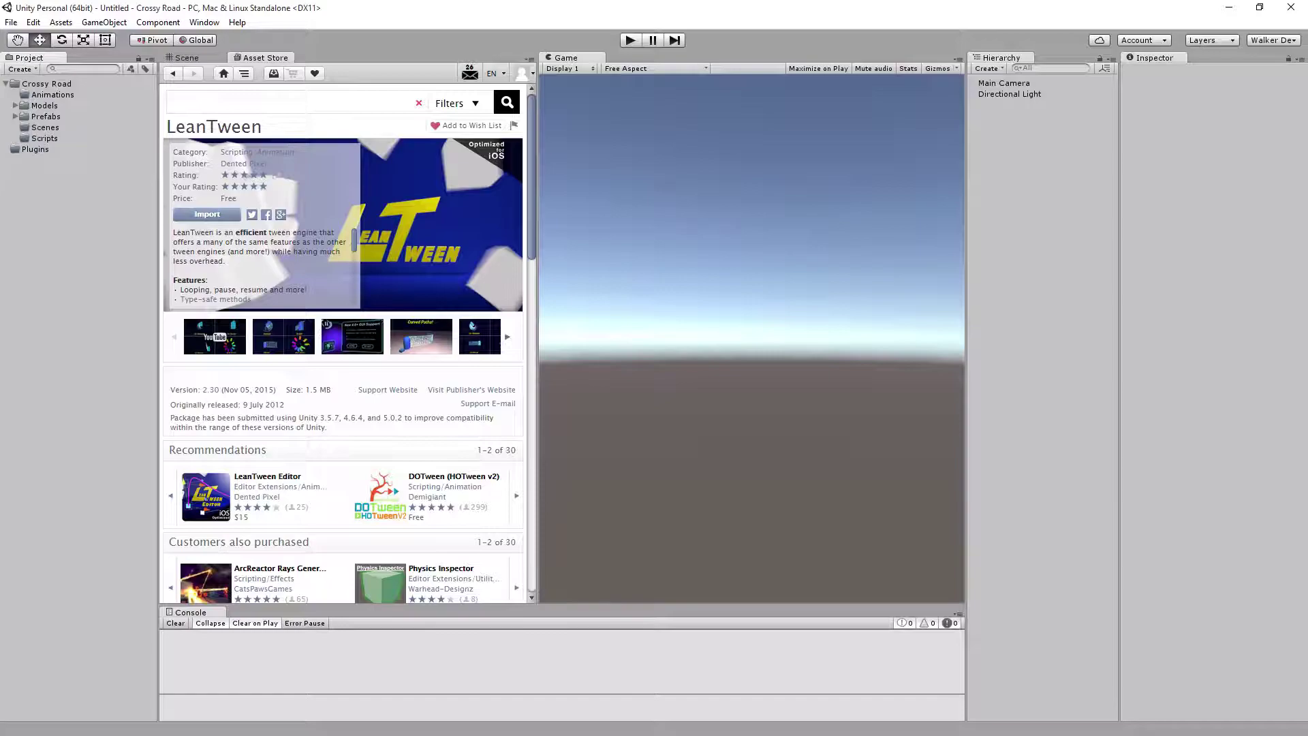
- In the browser's LeanTween GitHub repository, navigate into the Assets/Plugins folder
key(alt+Tab)
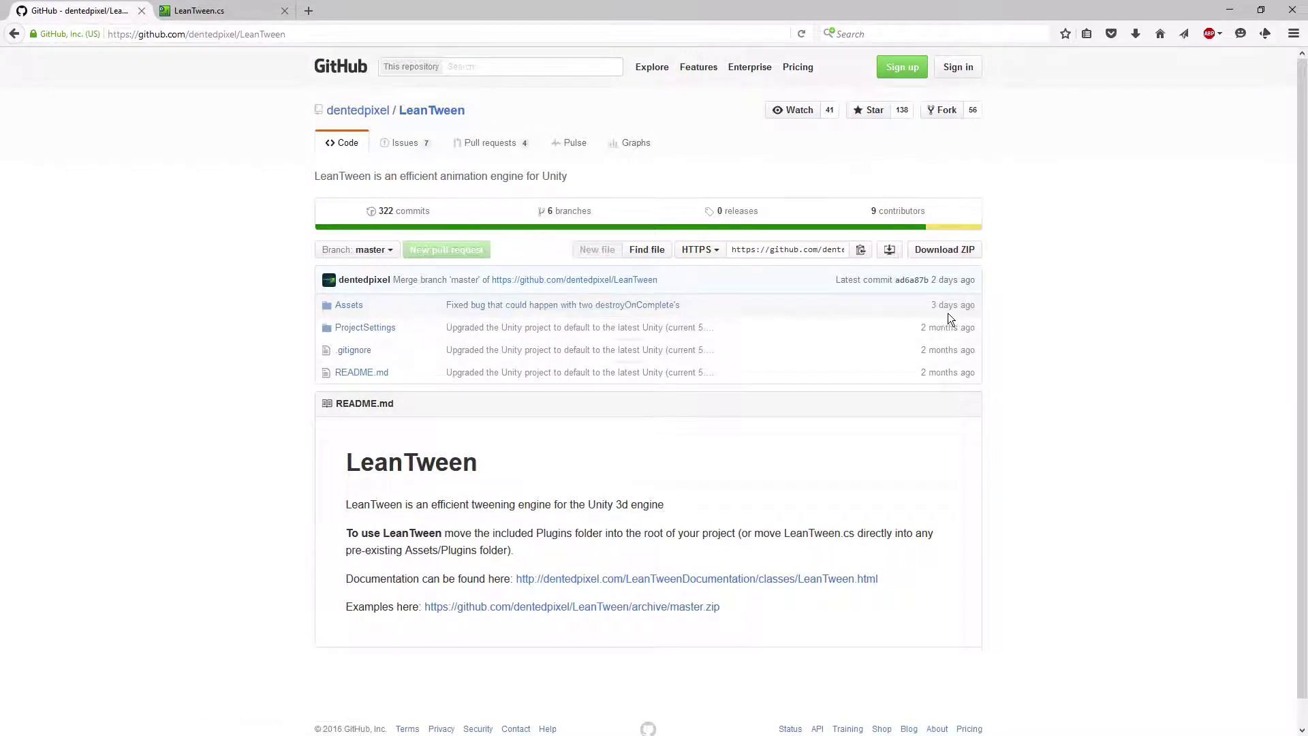
mouse_move(937, 305)
click(350, 306)
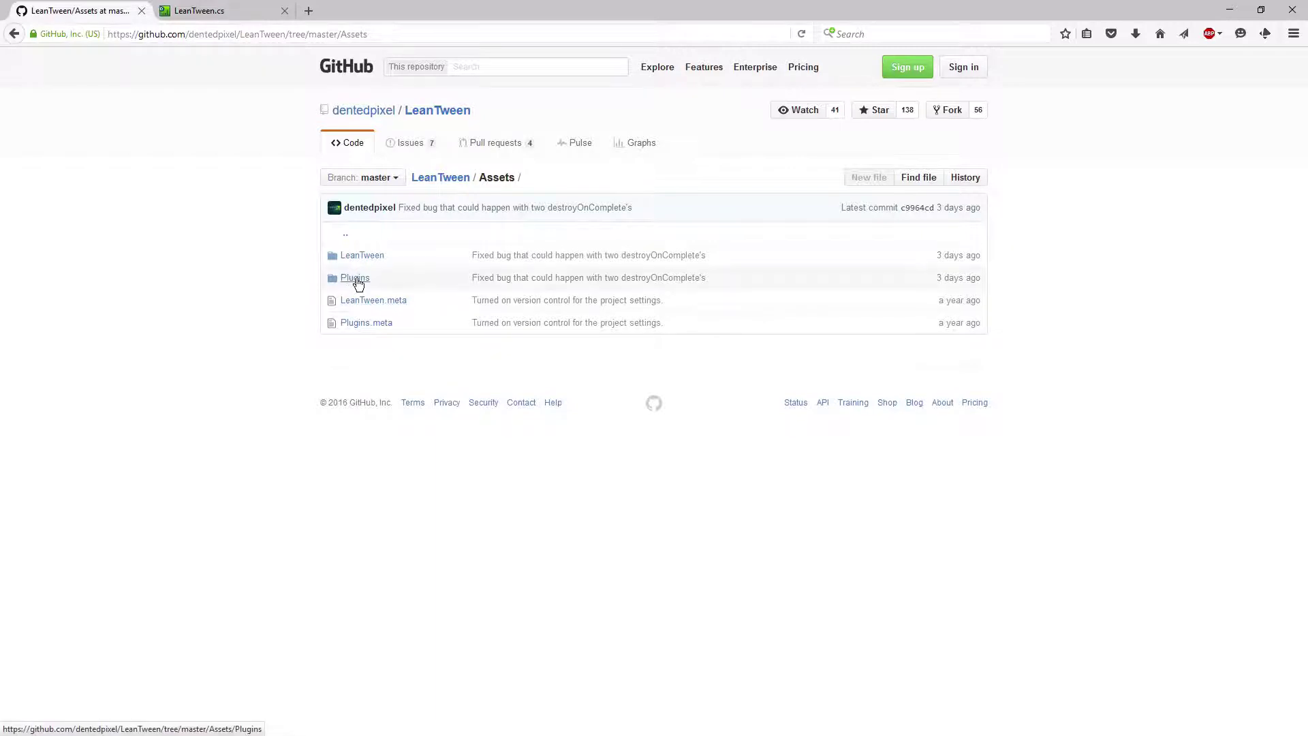
click(353, 279)
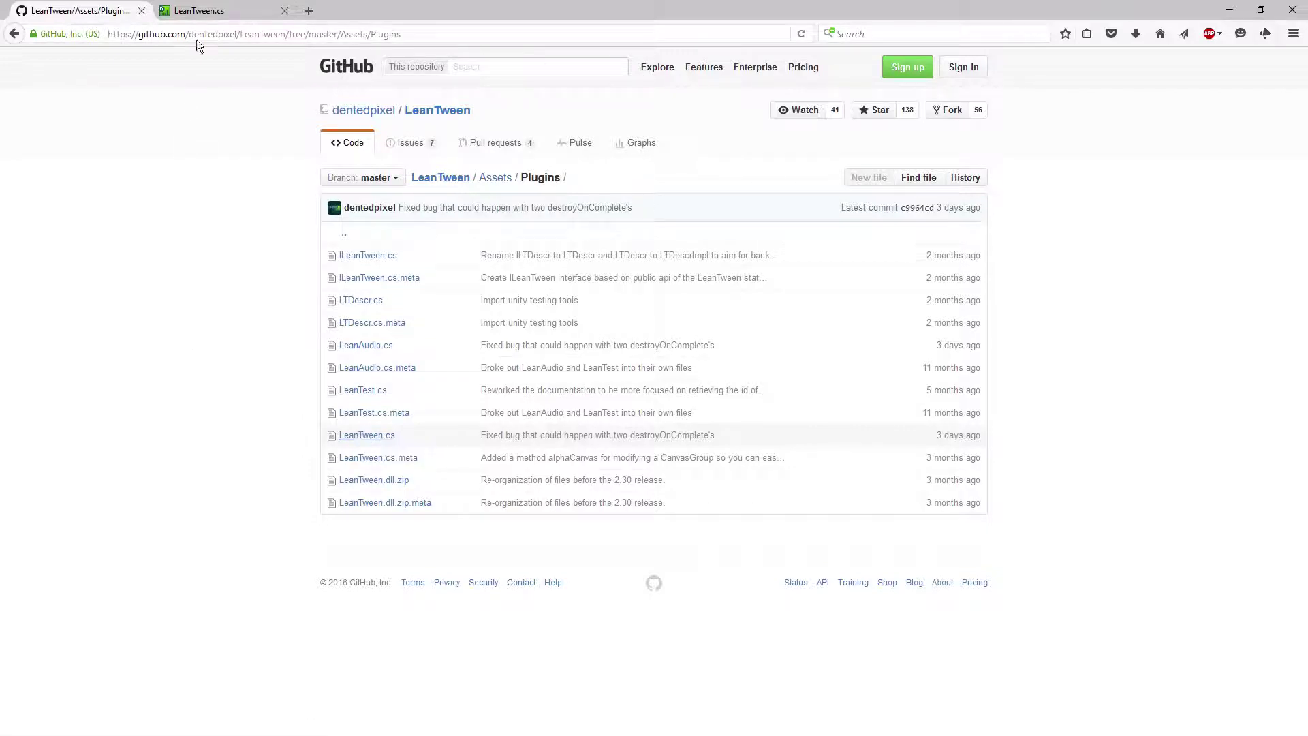
click(209, 14)
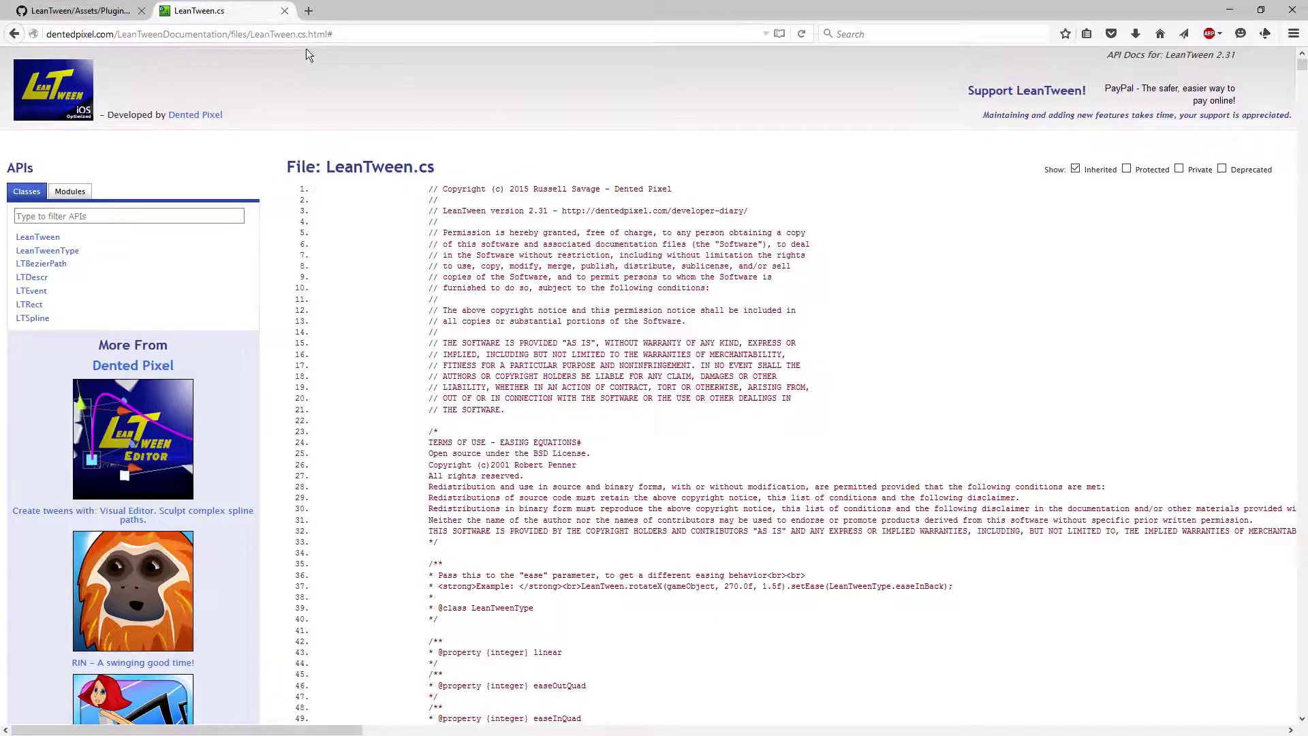
drag(440, 222, 797, 399)
click(562, 613)
- Minimise the browser and close Unity's Asset Store panel
click(1231, 18)
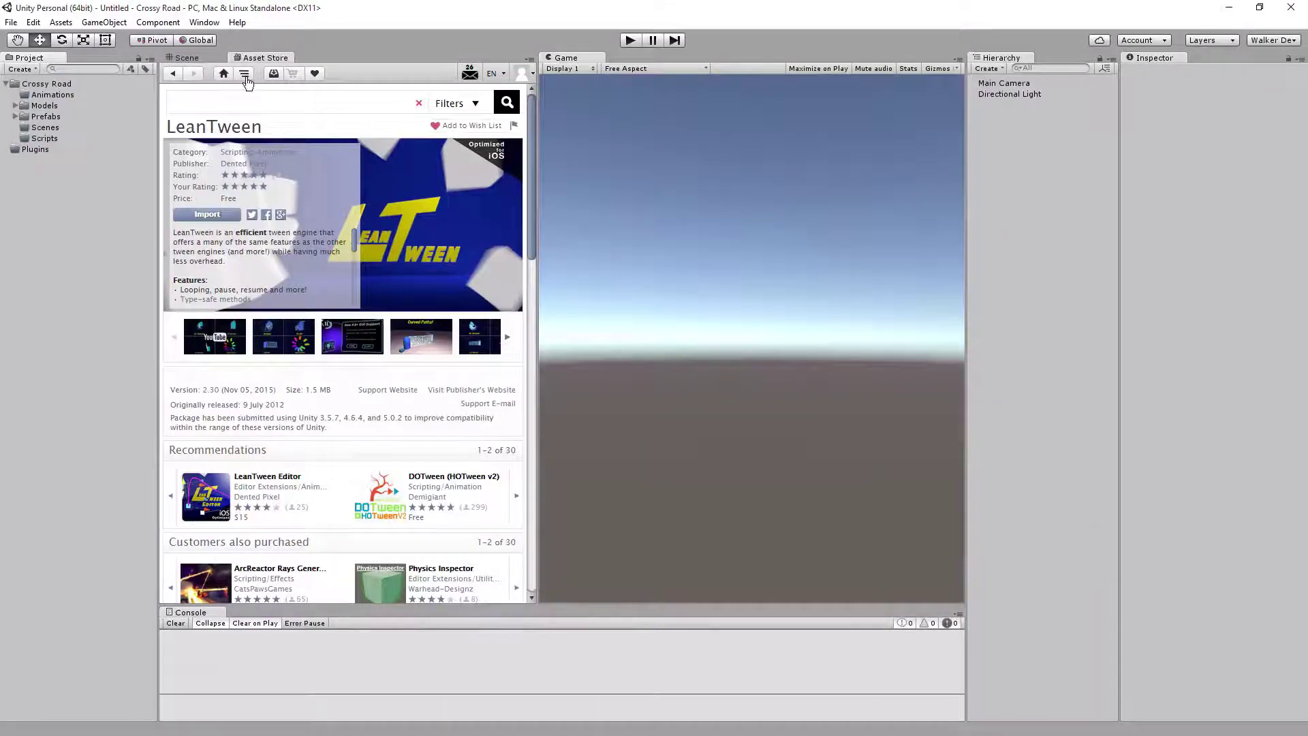
right_click(265, 57)
click(276, 76)
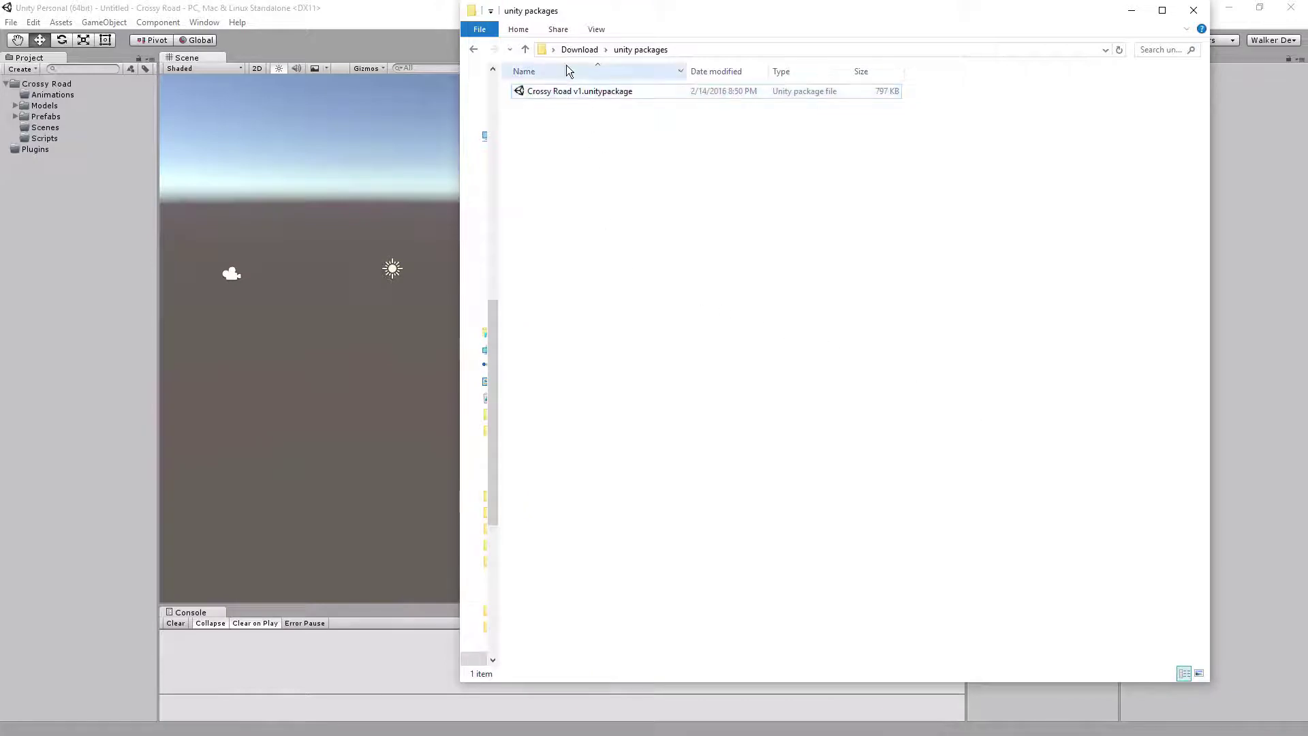
- Drag LeanTween.cs from Explorer's Download\files folder into Unity's Plugins folder
click(579, 50)
double_click(536, 92)
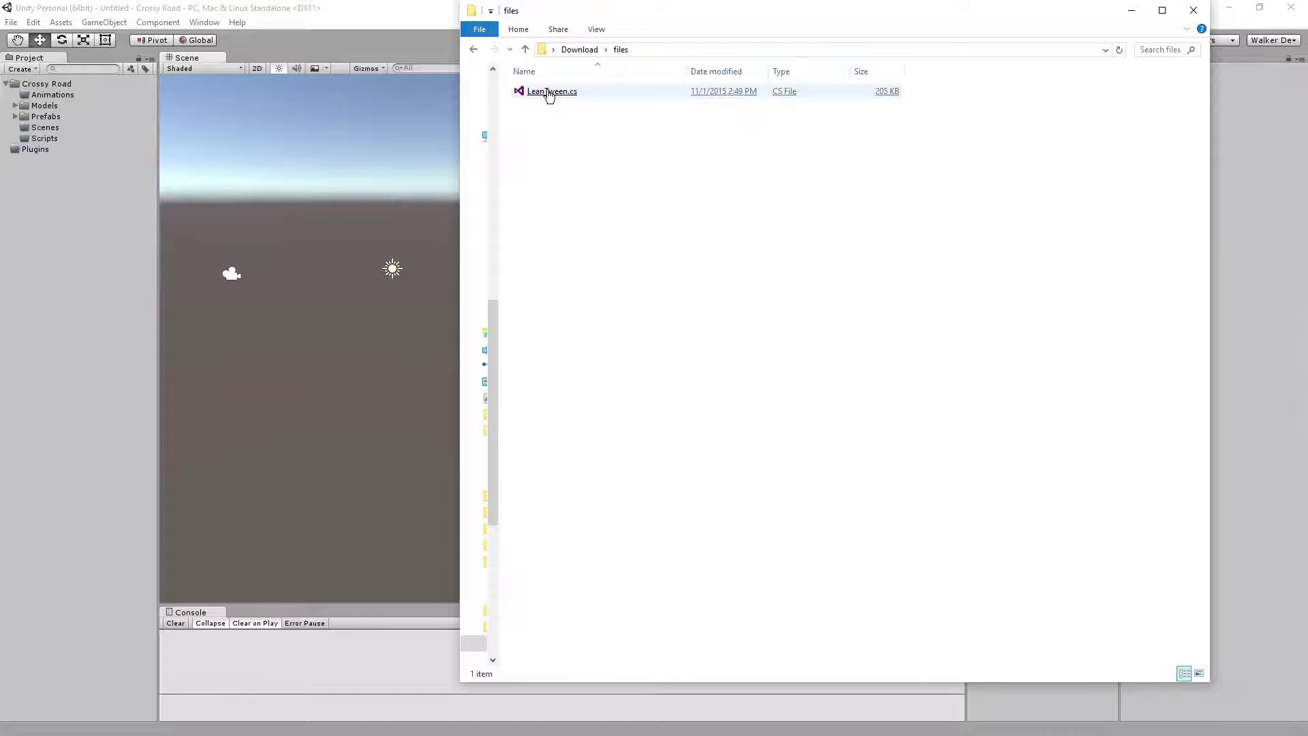
click(547, 96)
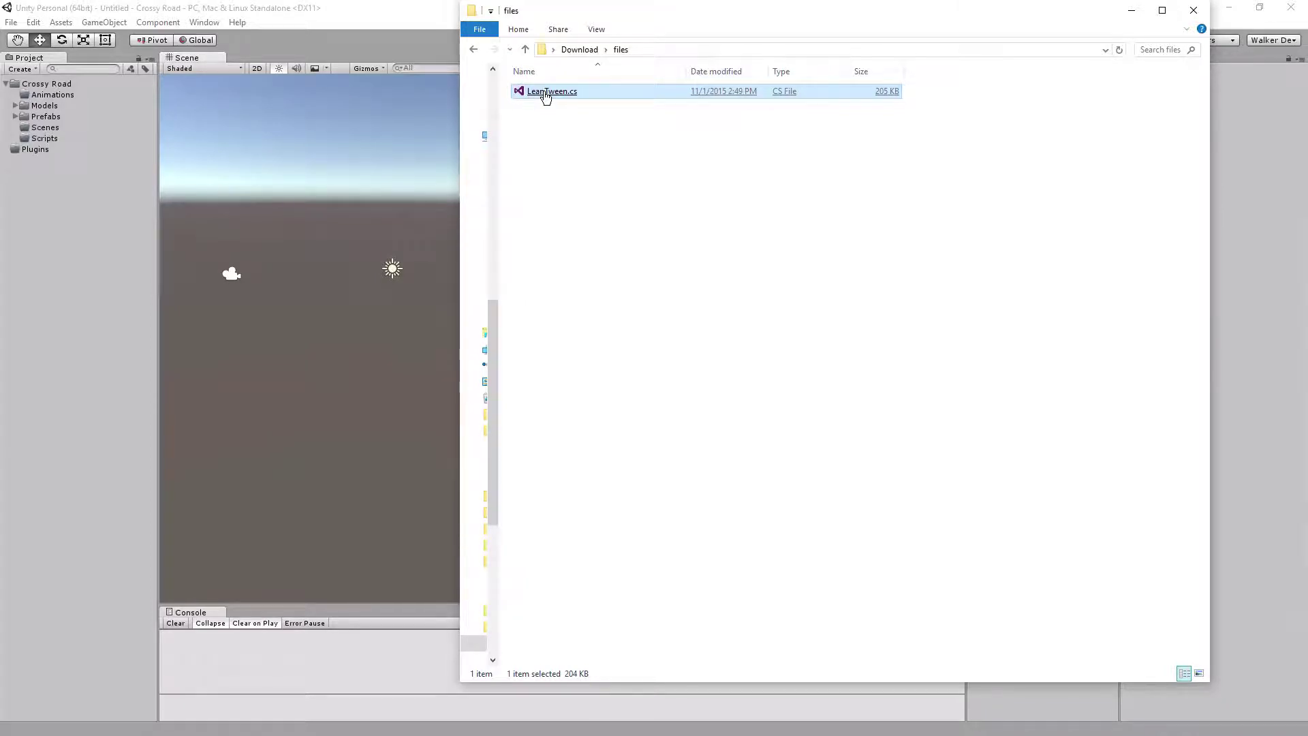
drag(545, 97, 39, 152)
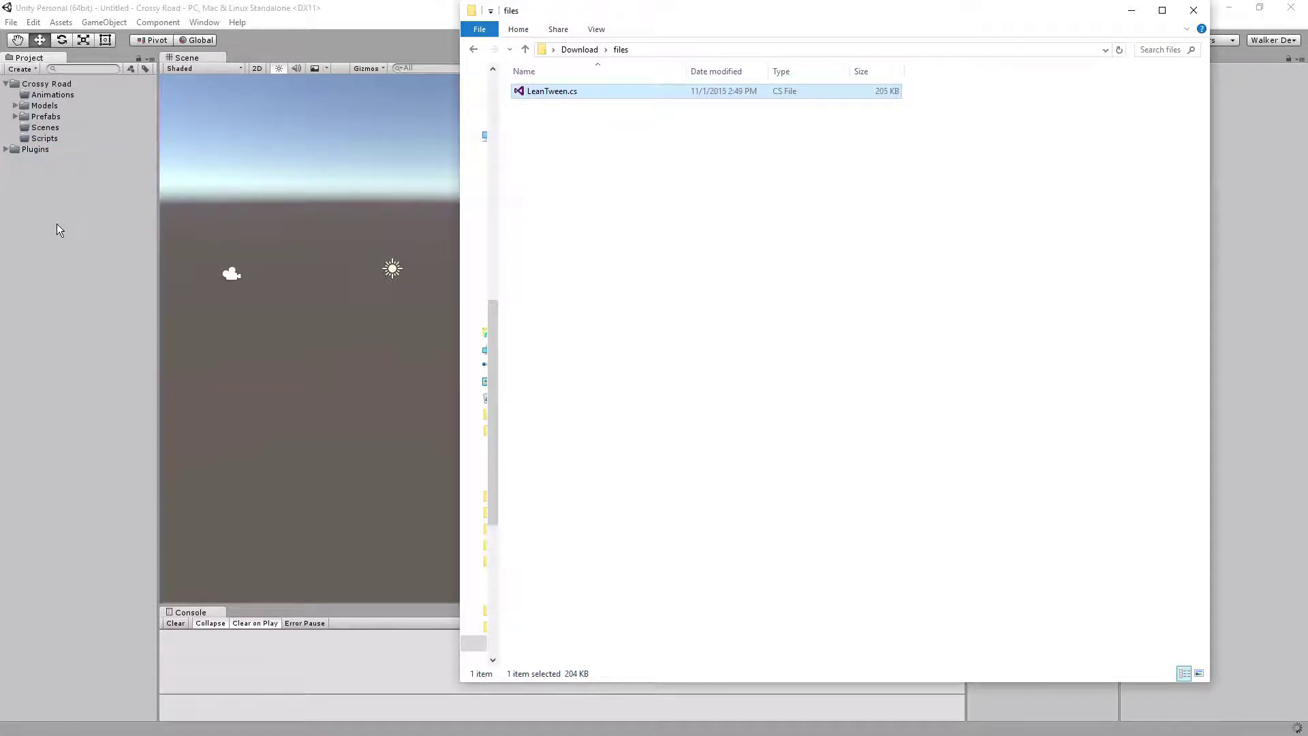
click(210, 251)
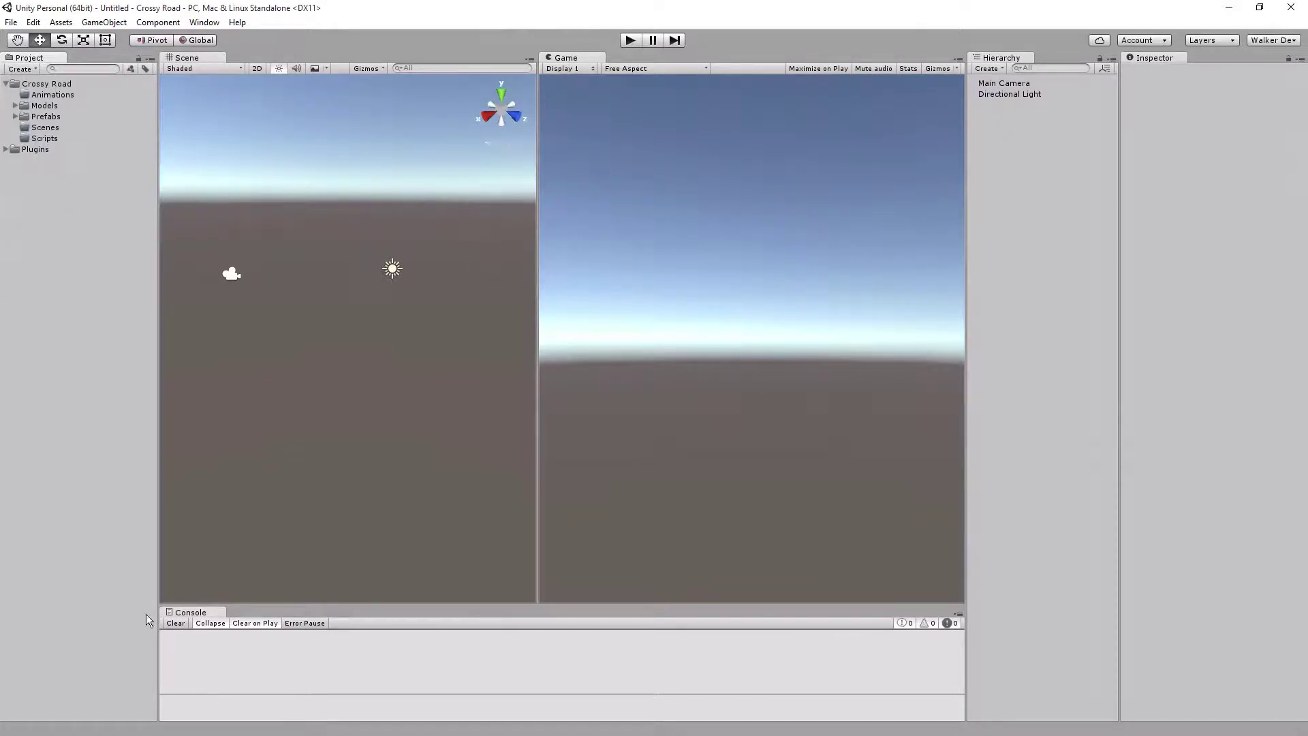
- Check LeanTween.cs inside Plugins, clear the selection, collapse Plugins, and open the Window menu
click(6, 149)
click(24, 150)
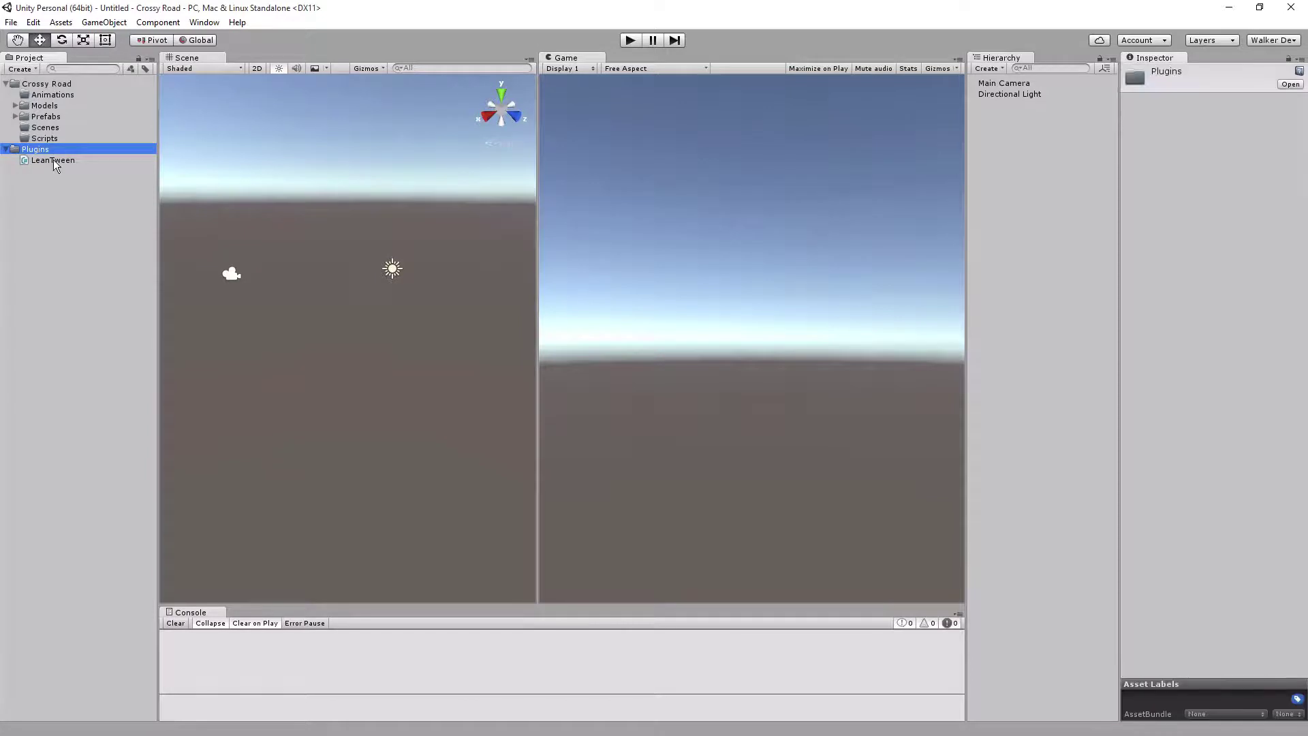
click(53, 160)
click(45, 188)
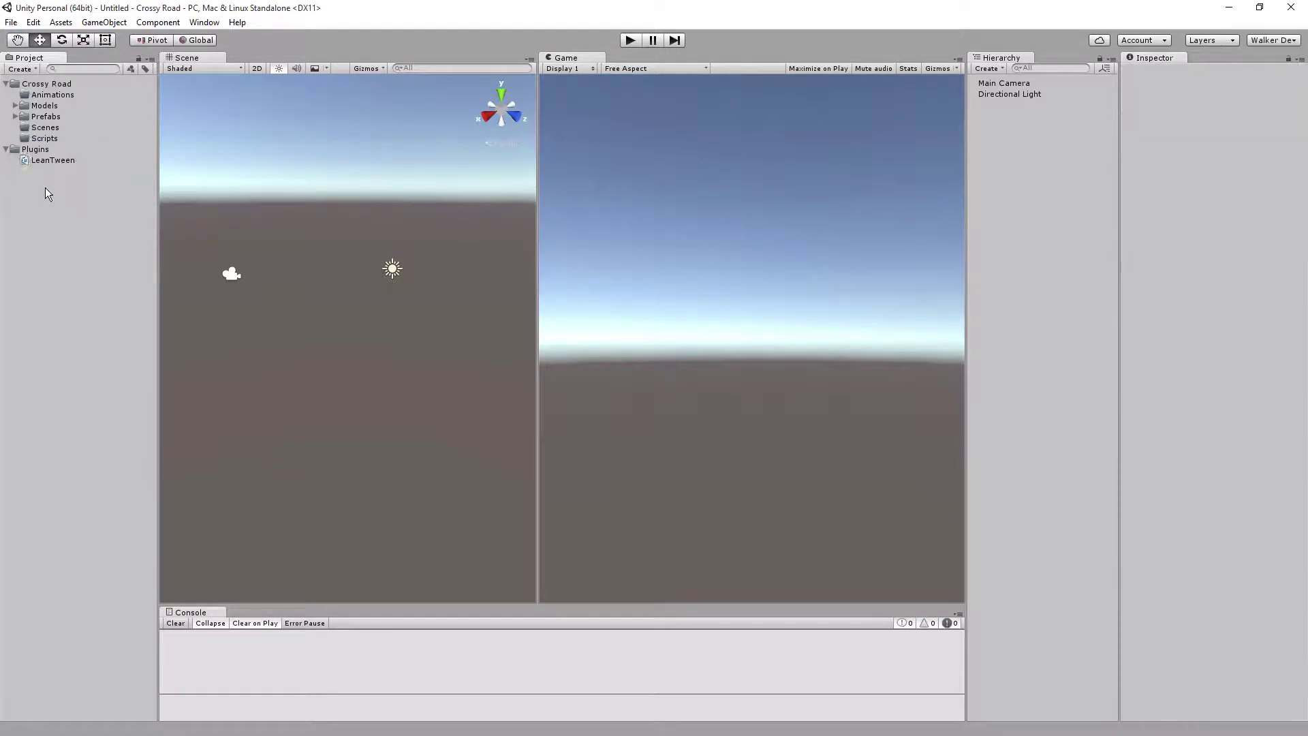
click(6, 150)
click(157, 22)
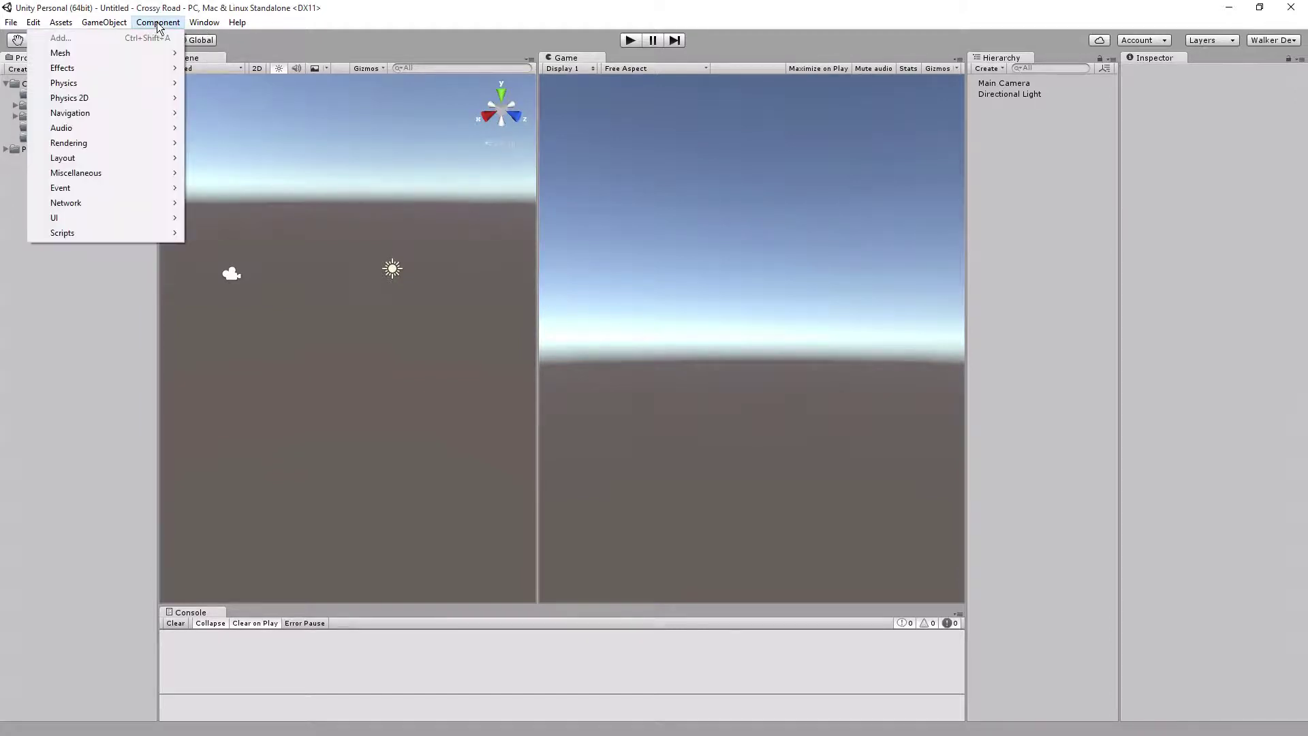
- Search the Asset Store for LeanTween, open its free package page and start importing it
mouse_move(200, 25)
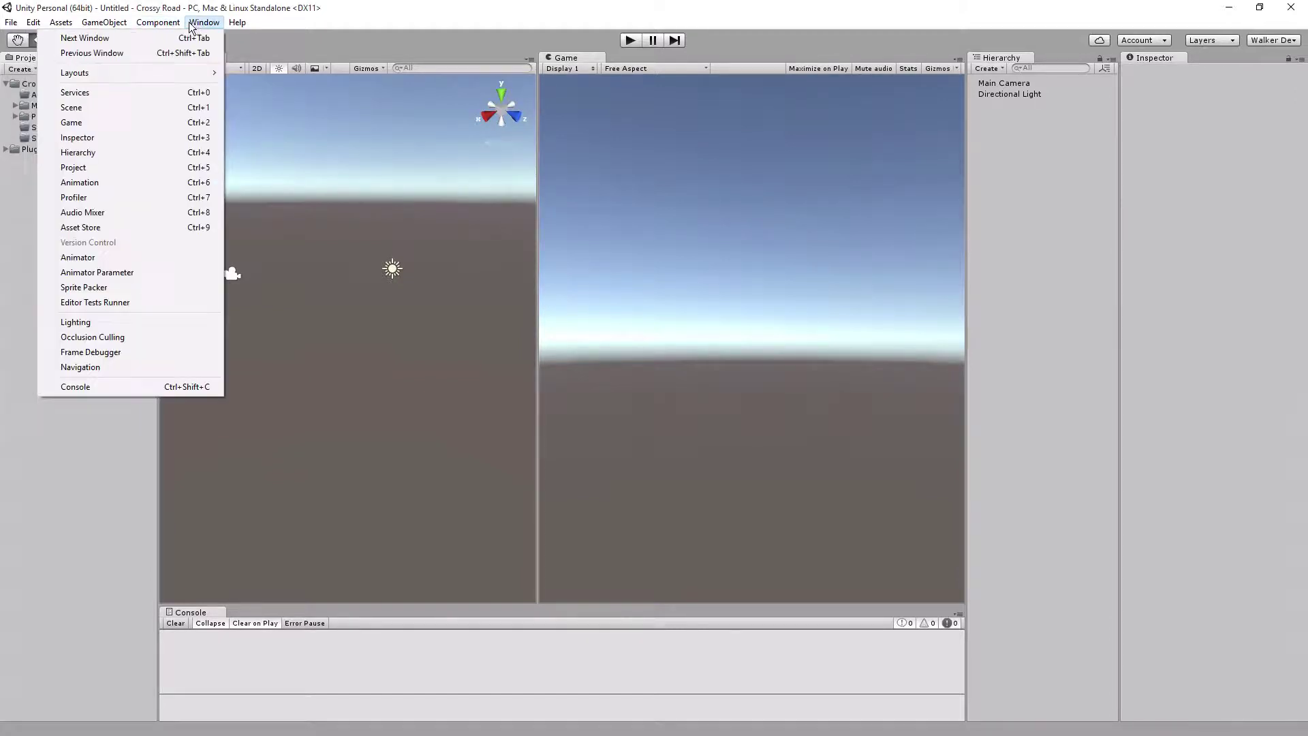
click(163, 229)
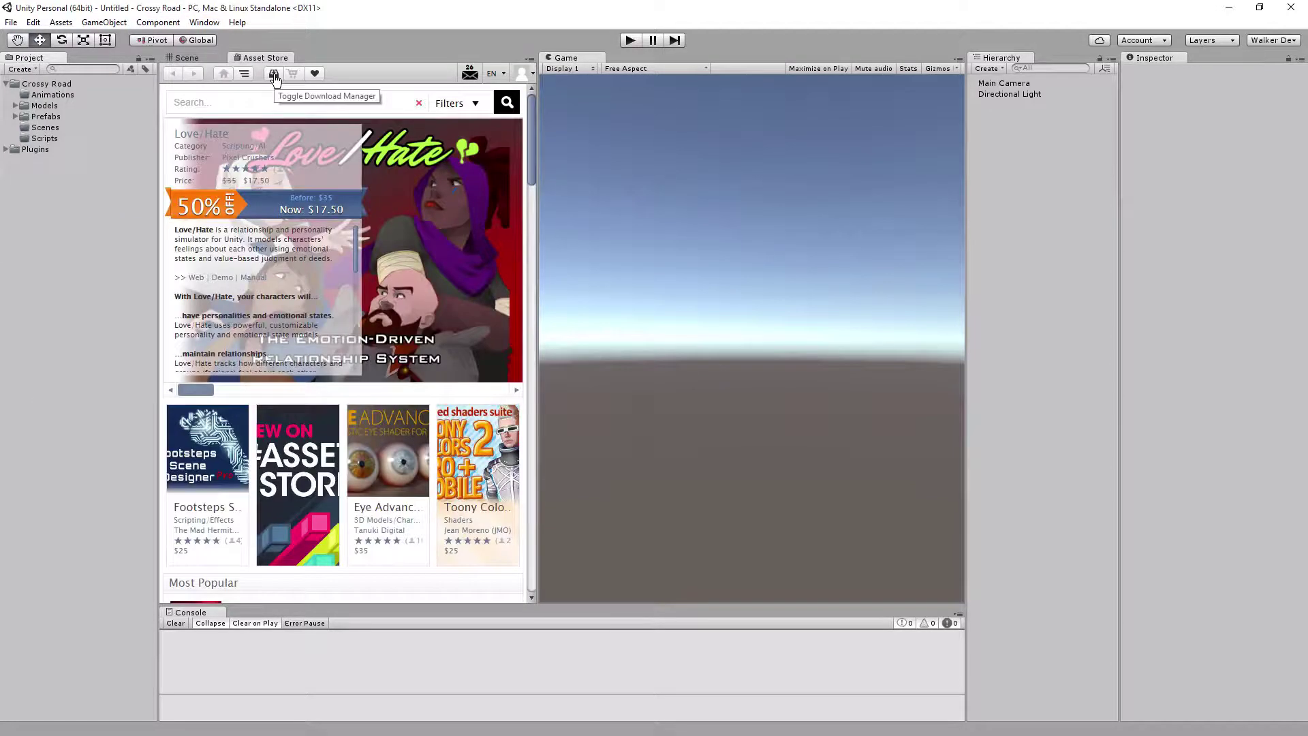
click(216, 107)
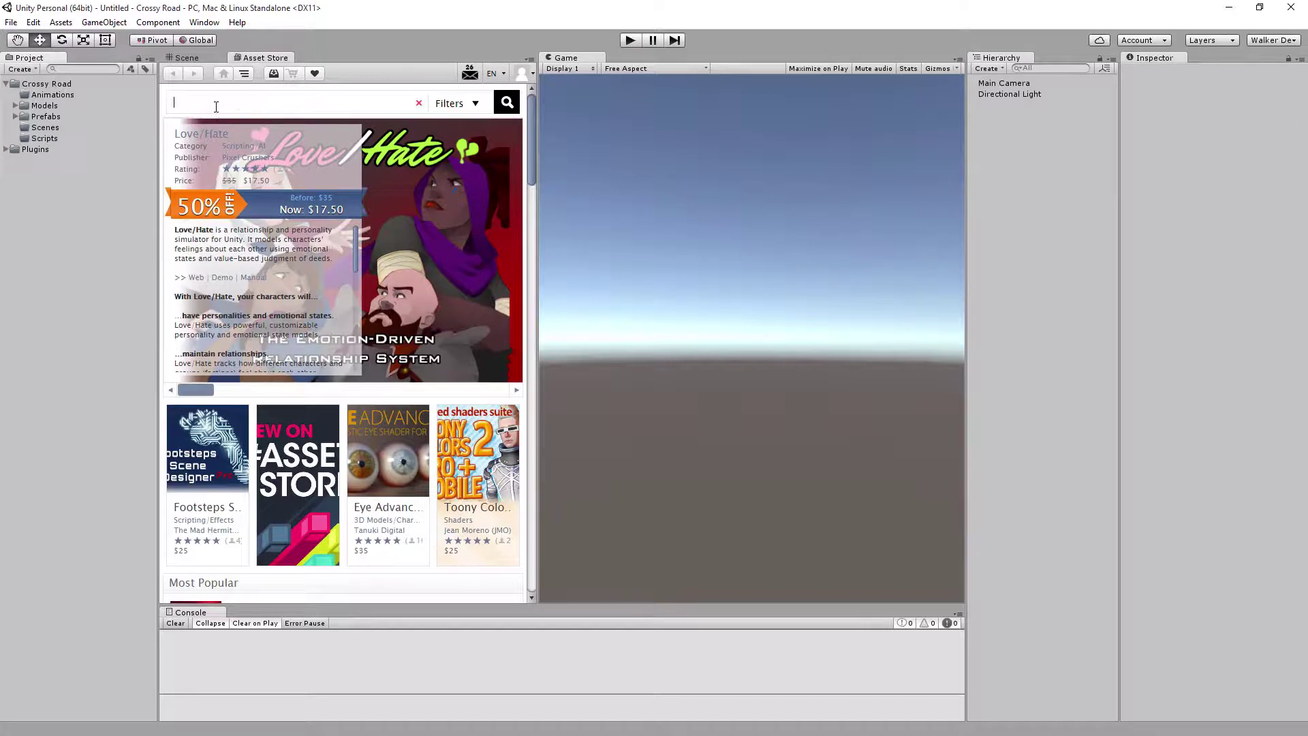
text(LeanTween)
key(Return)
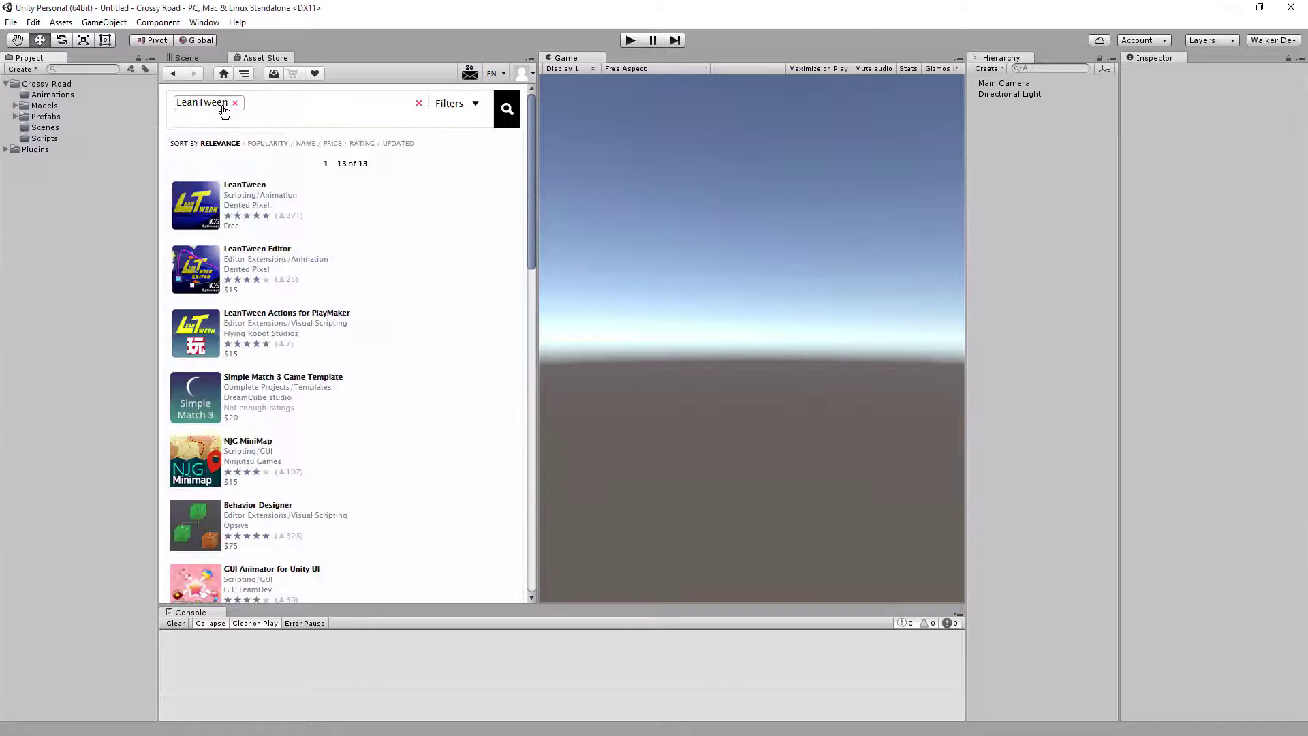
click(243, 186)
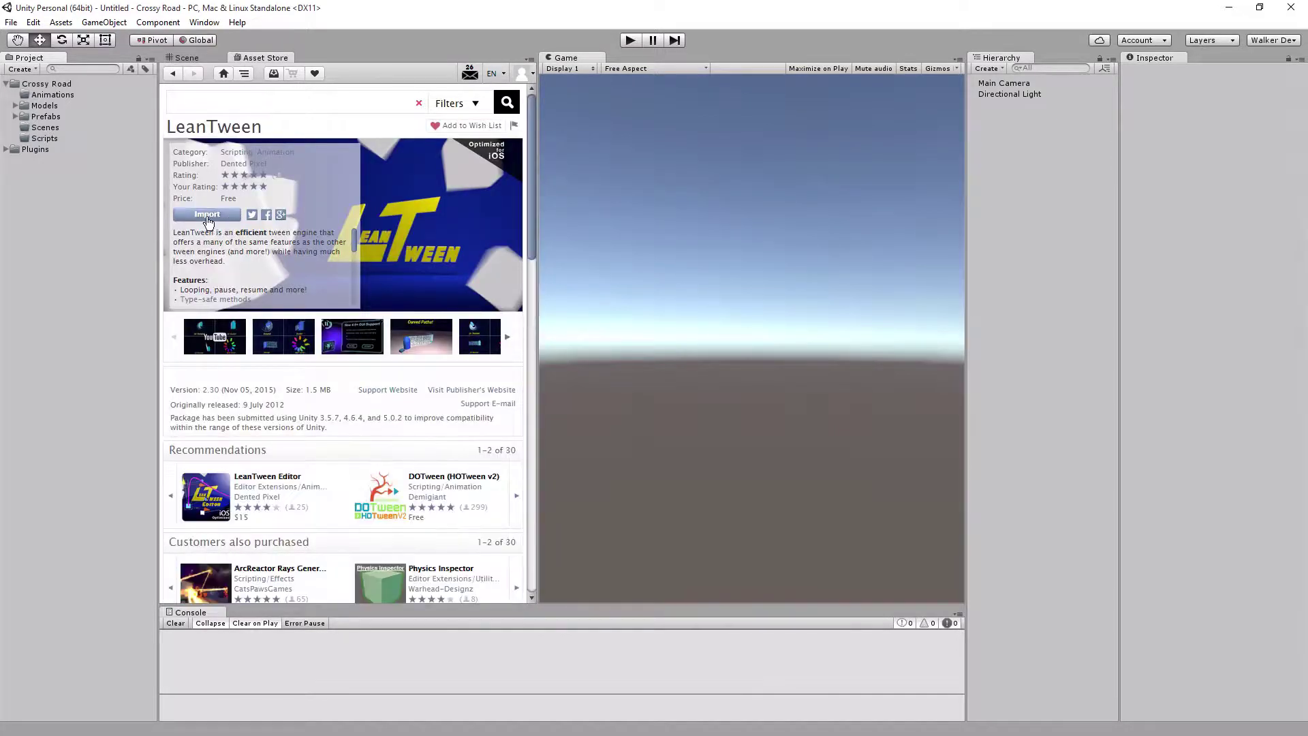
click(207, 216)
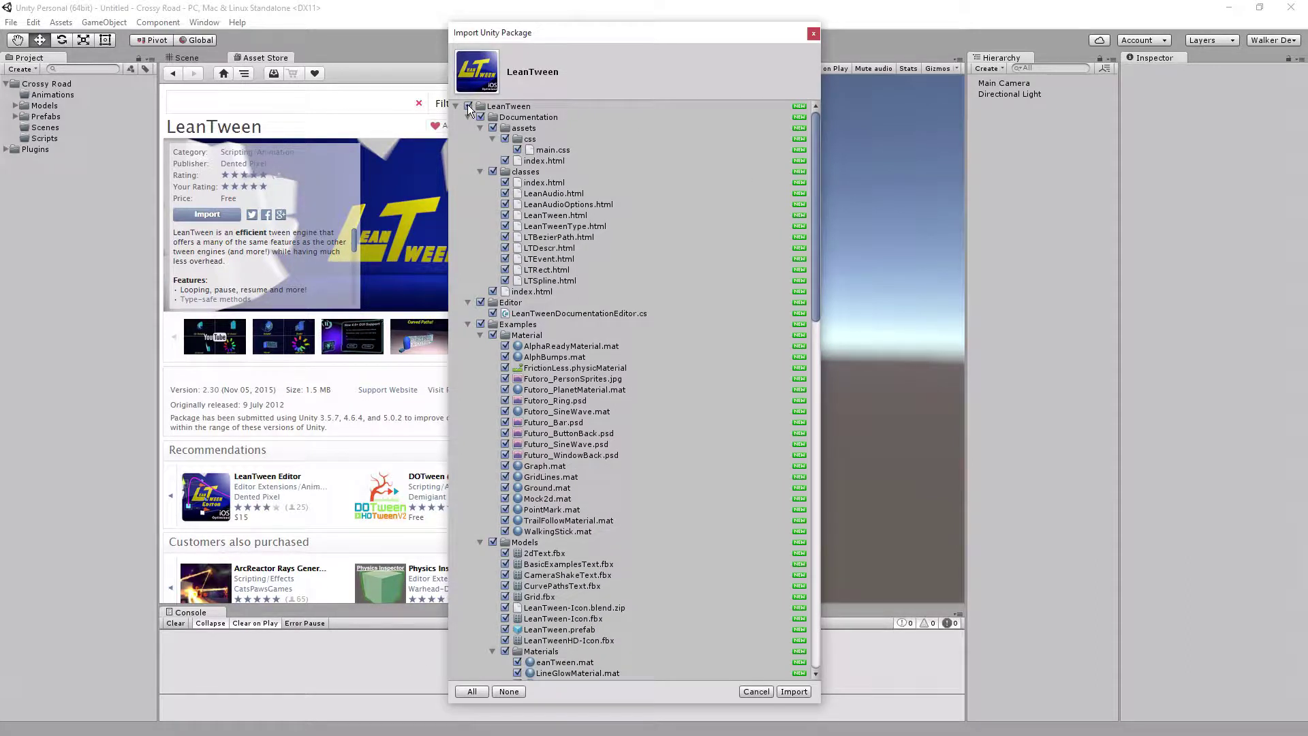
- Untick all package files except Plugins/LeanTween.cs, then cancel the import
click(468, 107)
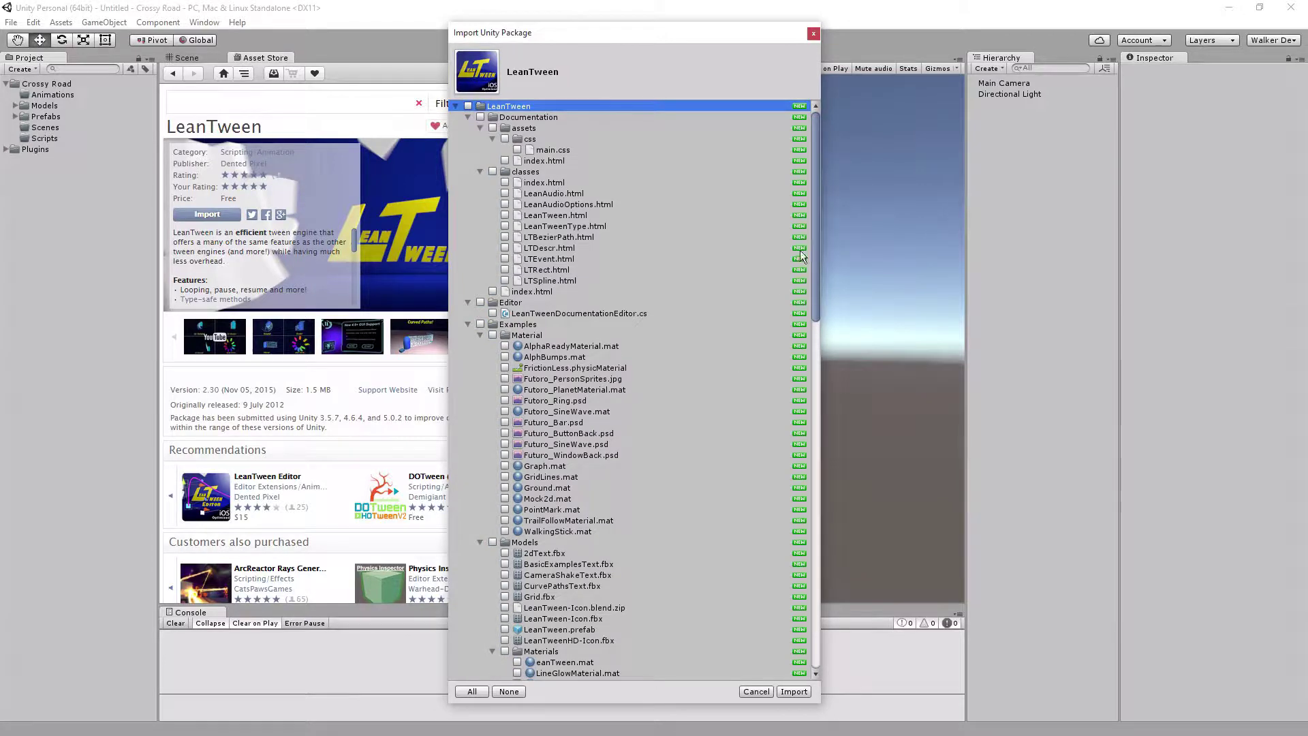
drag(812, 267, 816, 631)
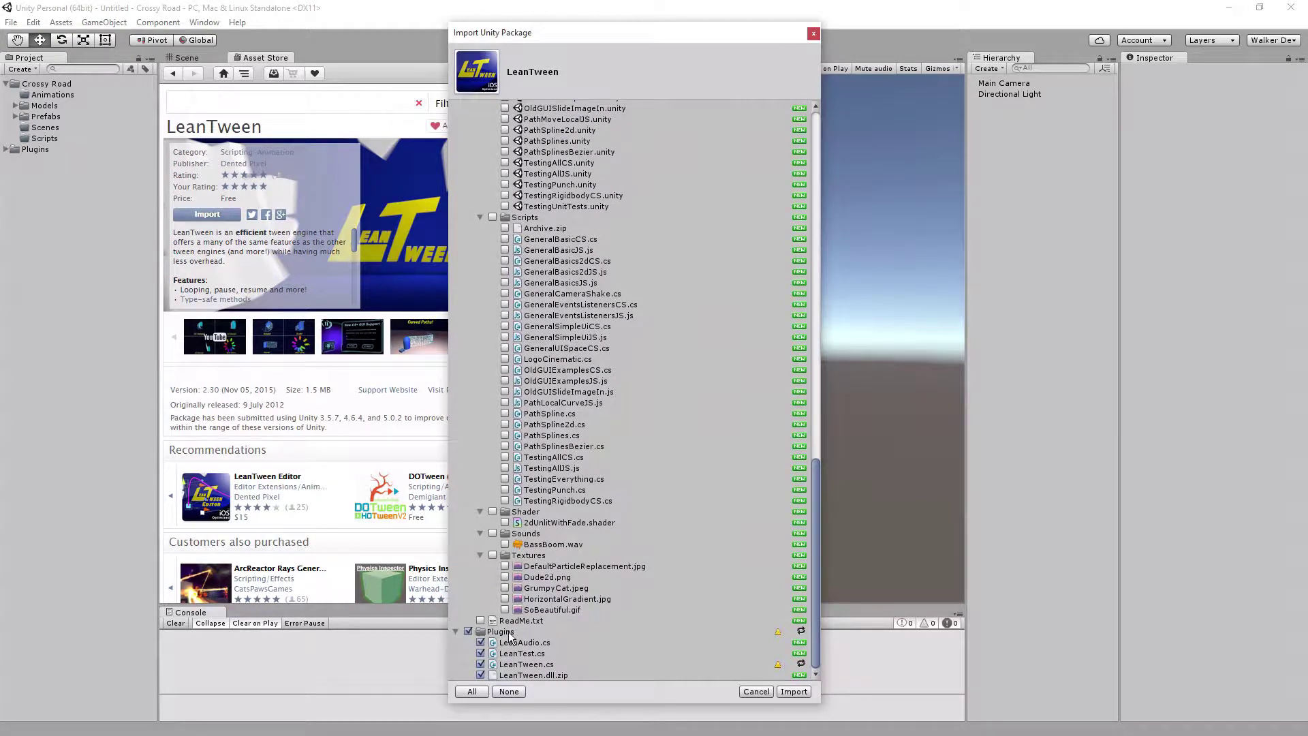
click(481, 675)
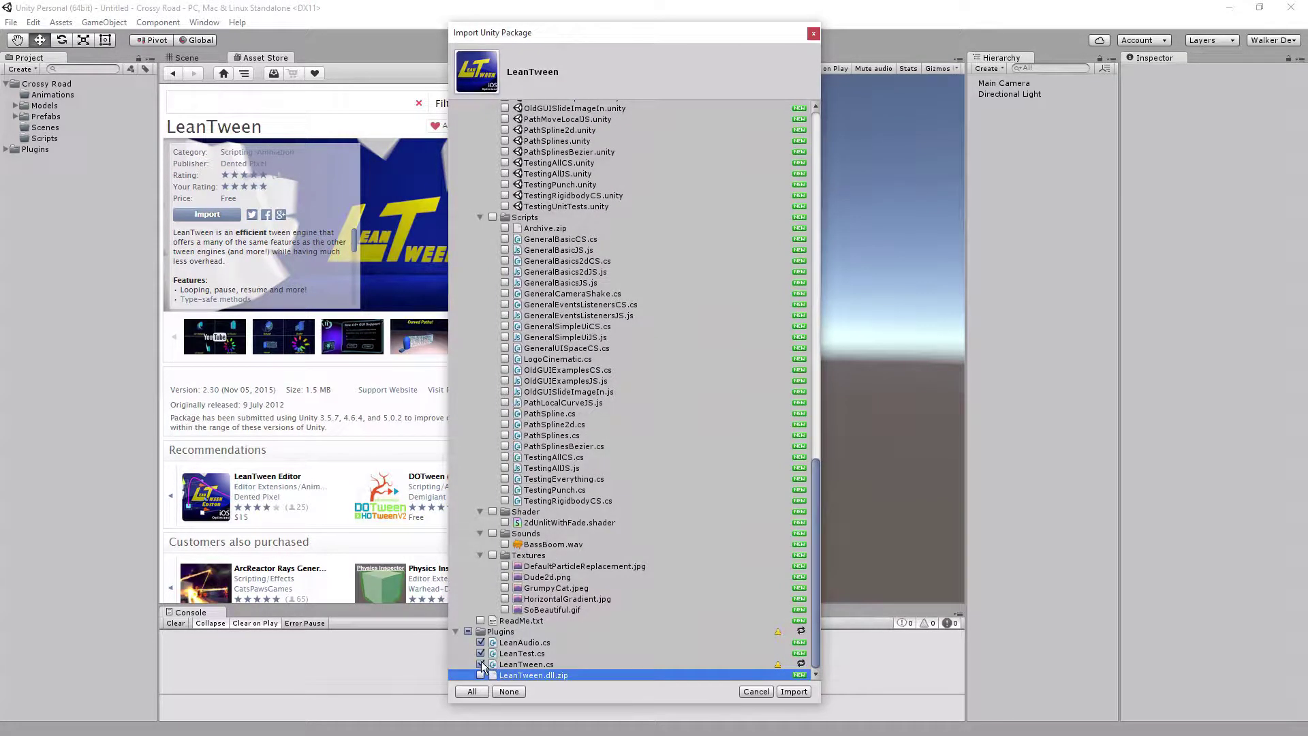
click(481, 653)
click(481, 642)
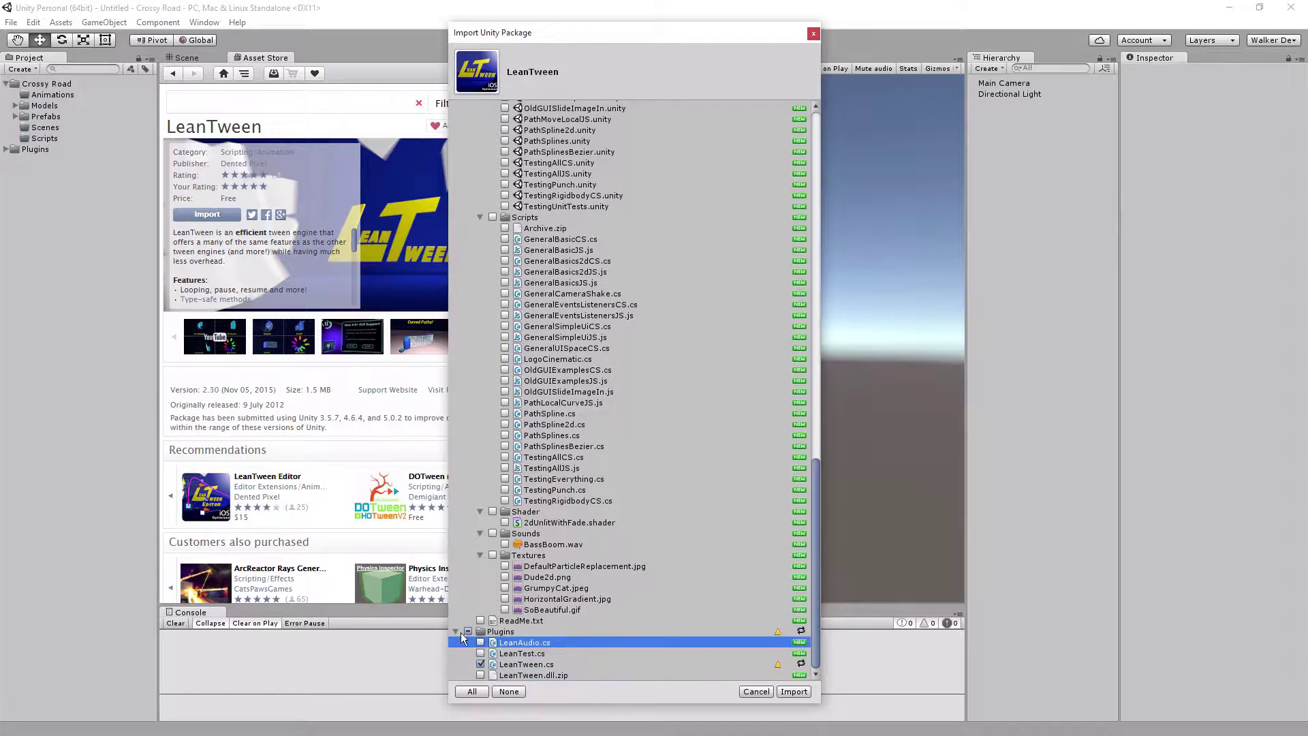
click(494, 633)
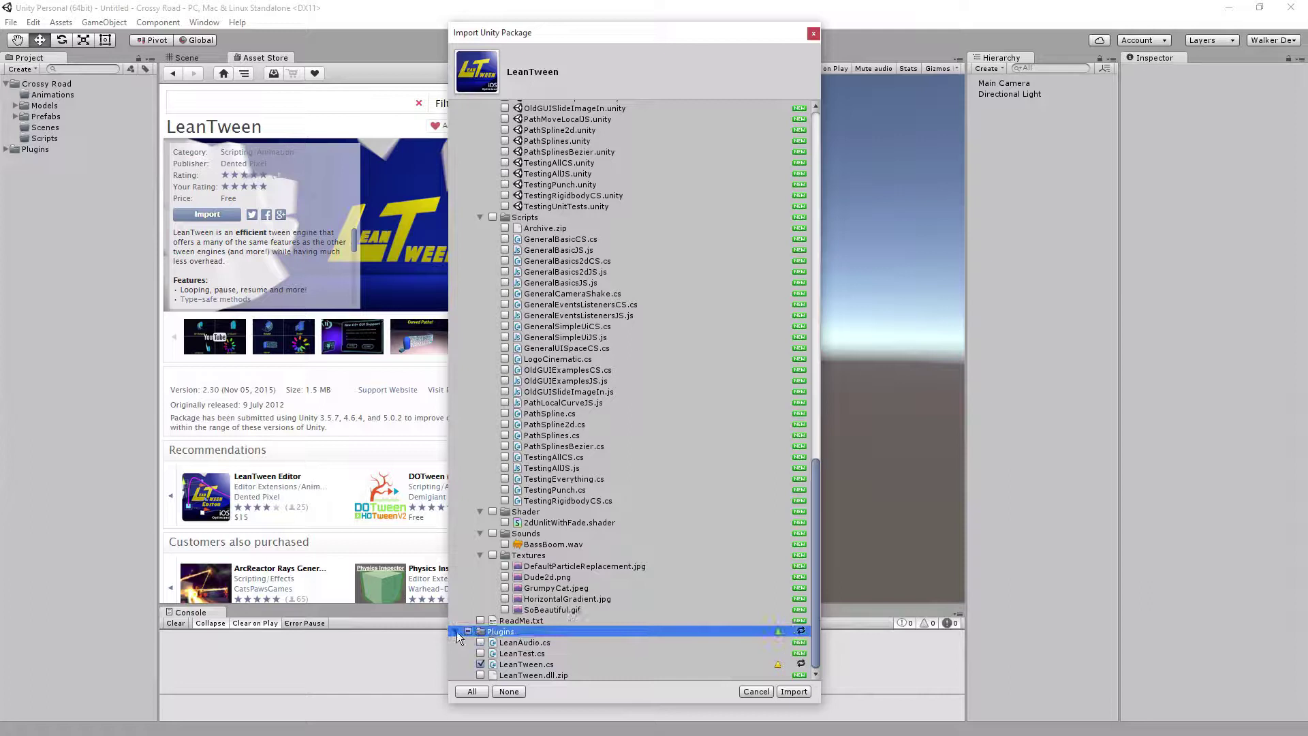
click(524, 667)
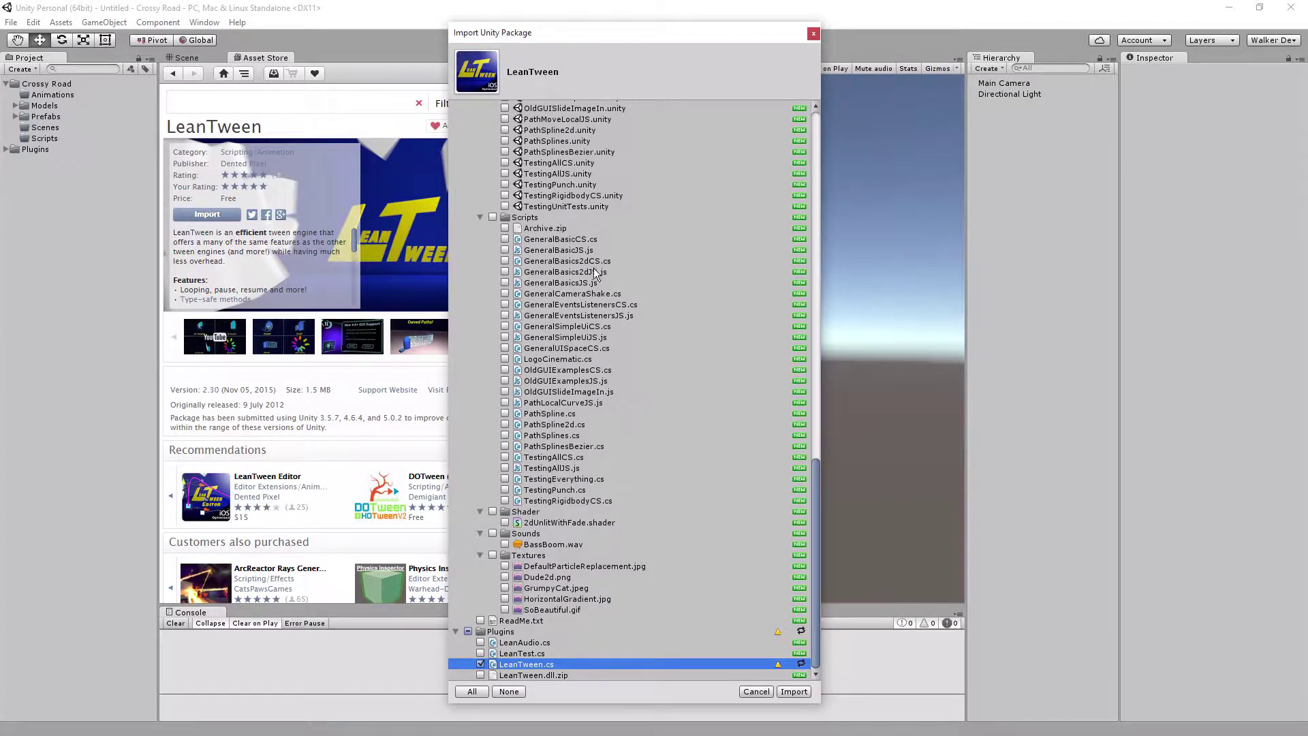
scroll(575, 253, up, 5)
scroll(575, 254, up, 3)
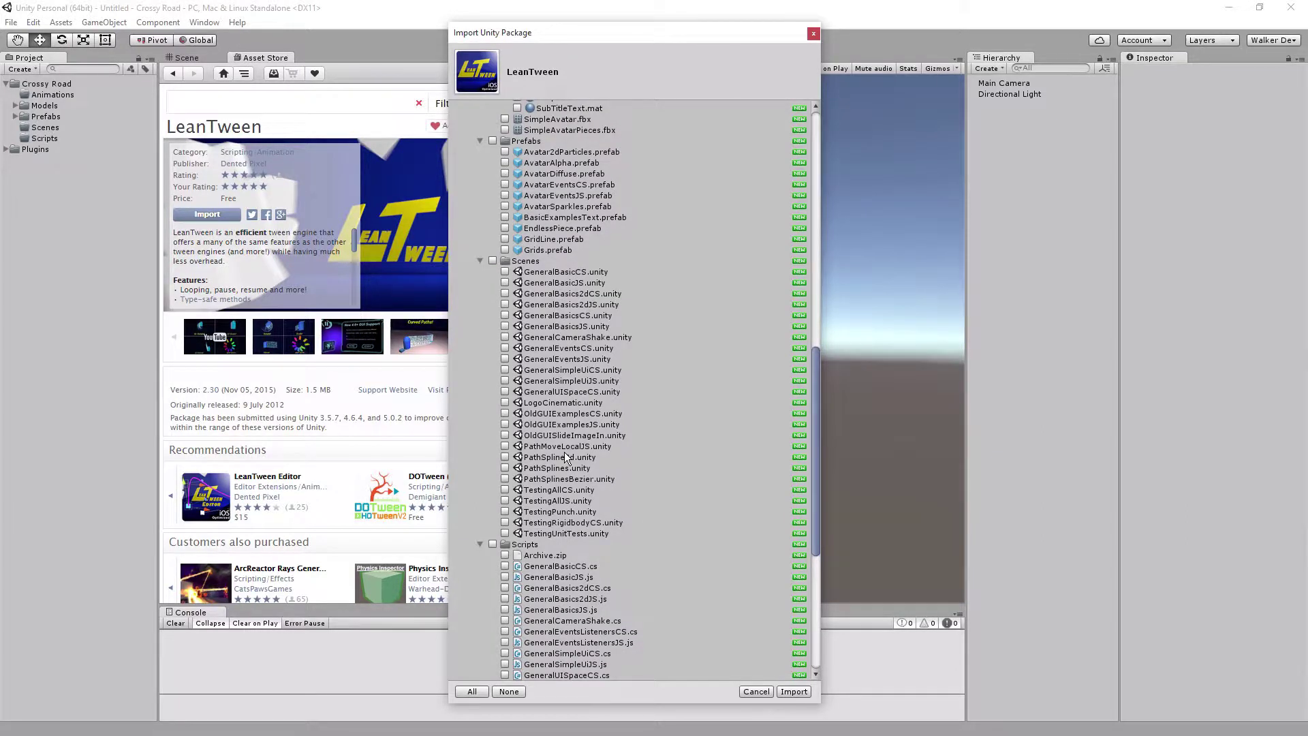
click(755, 692)
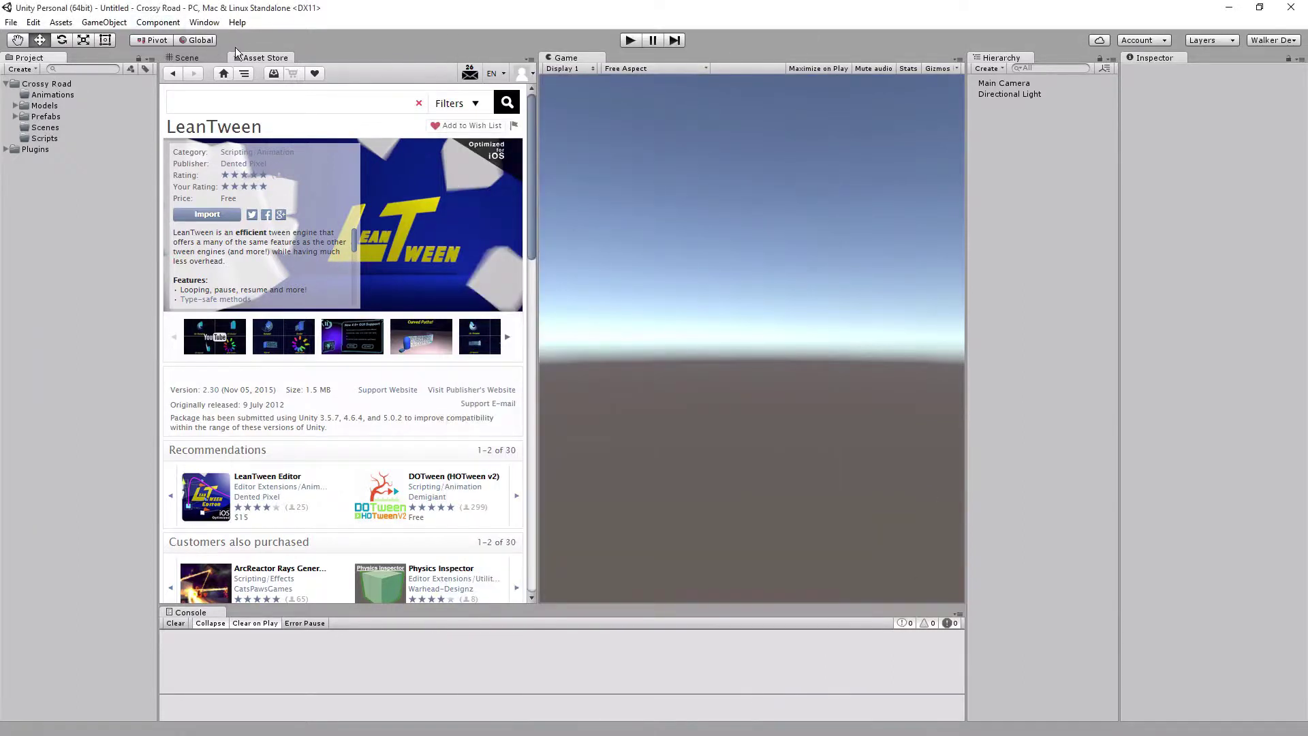